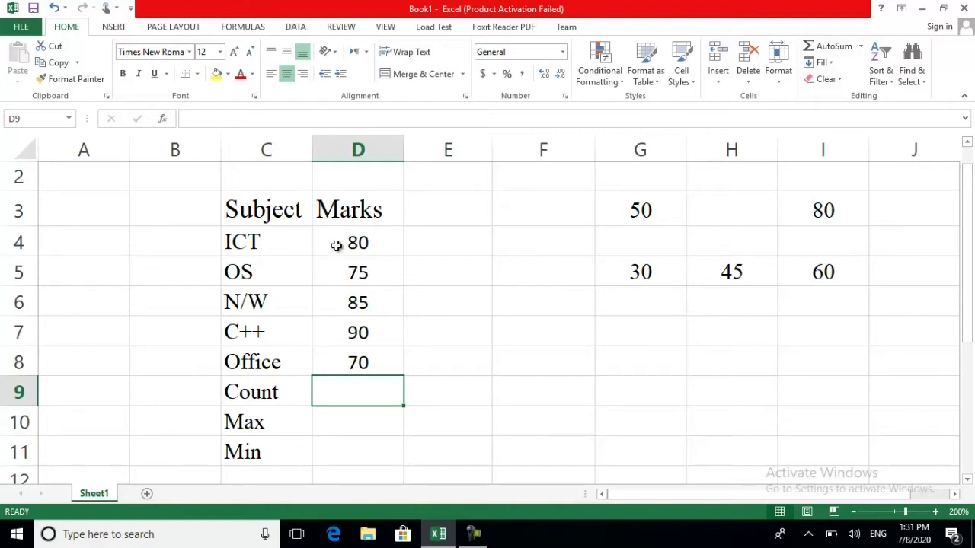
Step: Examine the subject marks in D4:D8, going through each mark and the surrounding table
left_click_drag(336, 245, 391, 363)
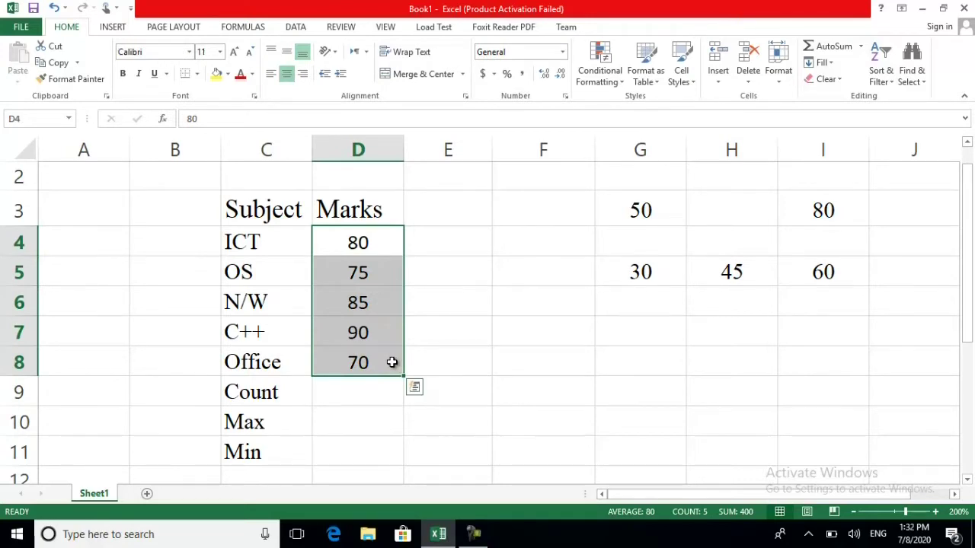
left_click(373, 242)
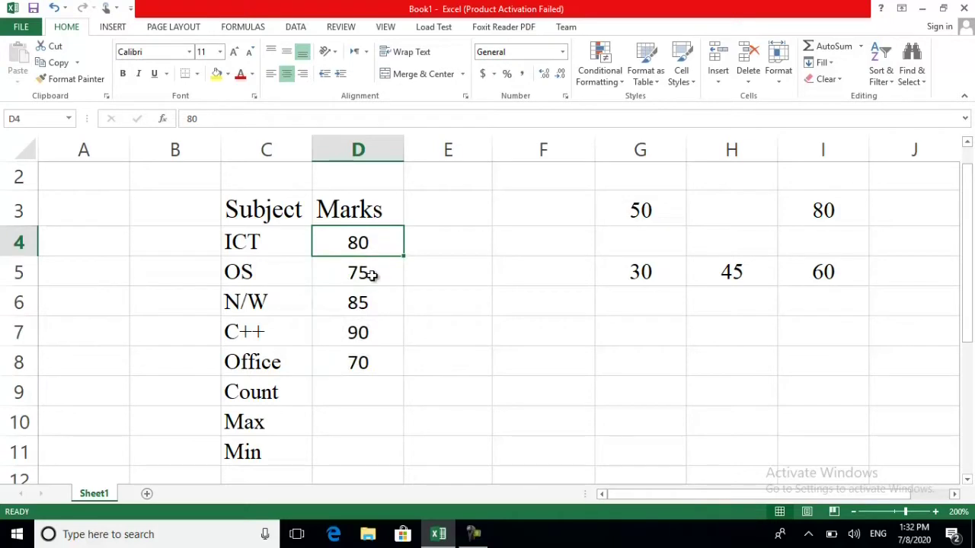
left_click(371, 276)
left_click(372, 301)
left_click(372, 330)
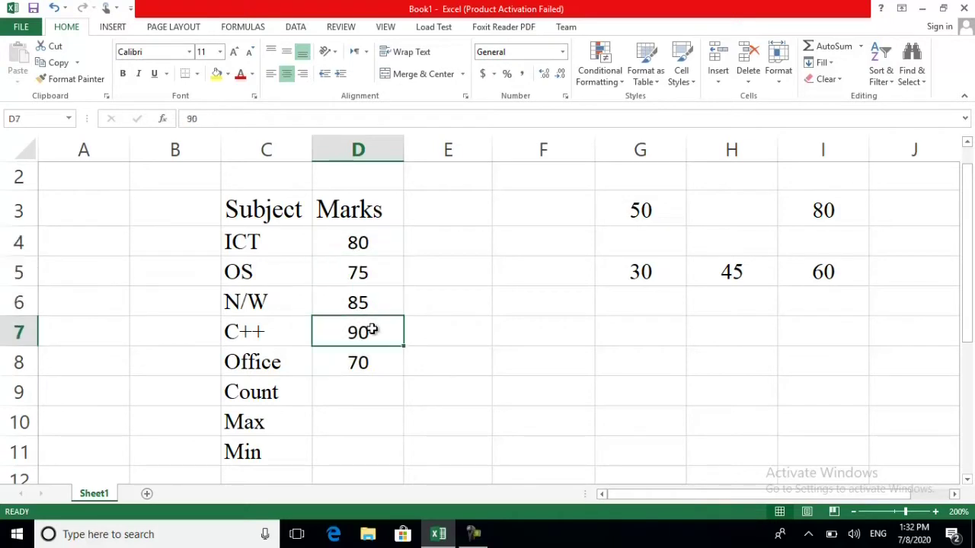
left_click(373, 362)
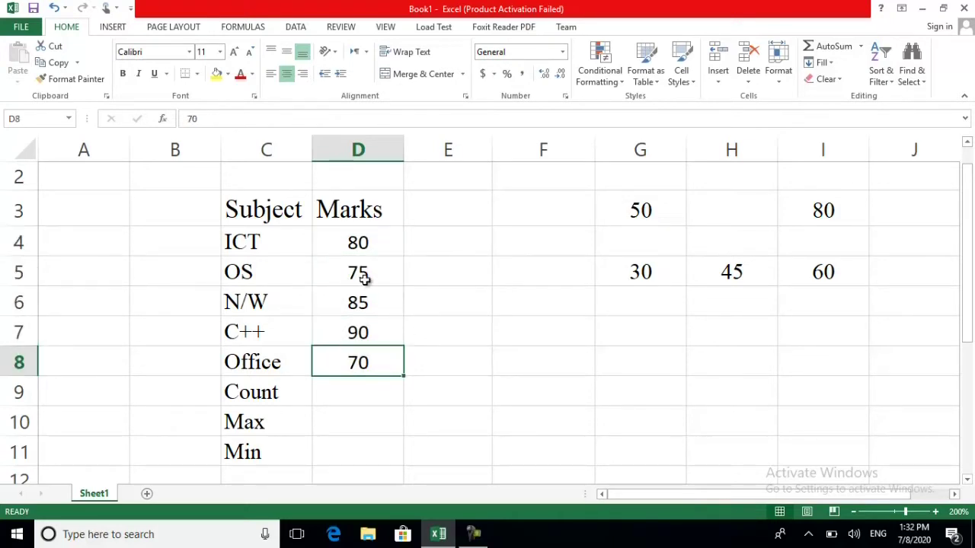
left_click_drag(193, 201, 411, 367)
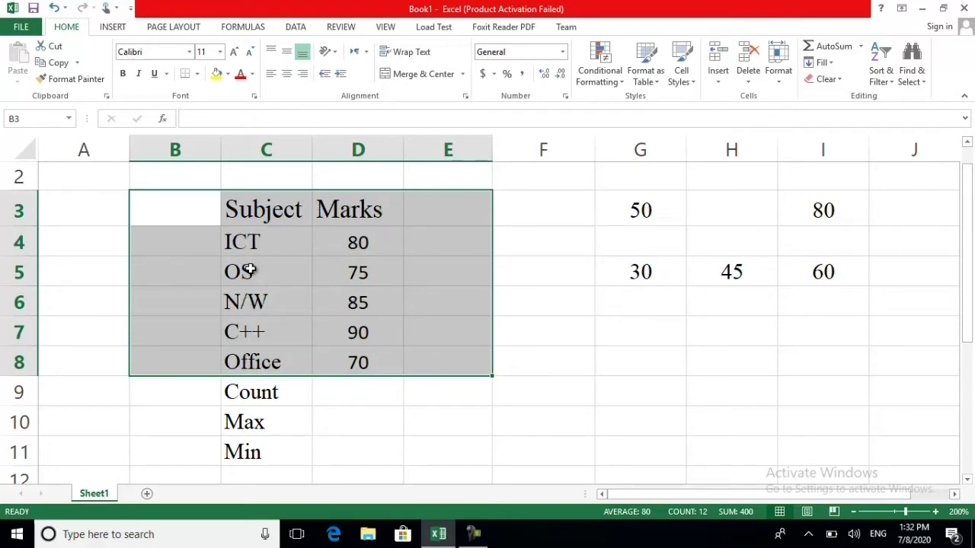
Step: Enter the formula =COUNT(D4:D8) in D9 to count the marks
left_click(366, 397)
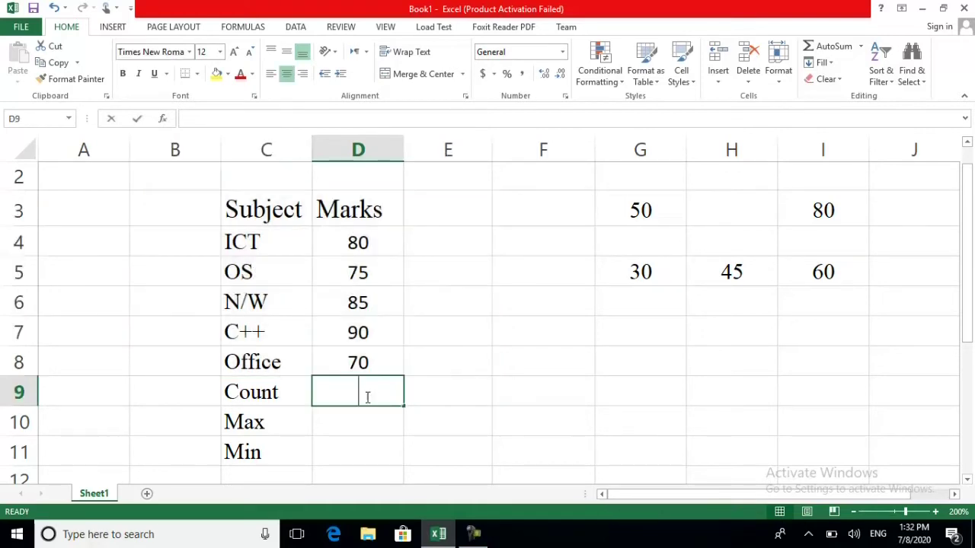
type("=coun")
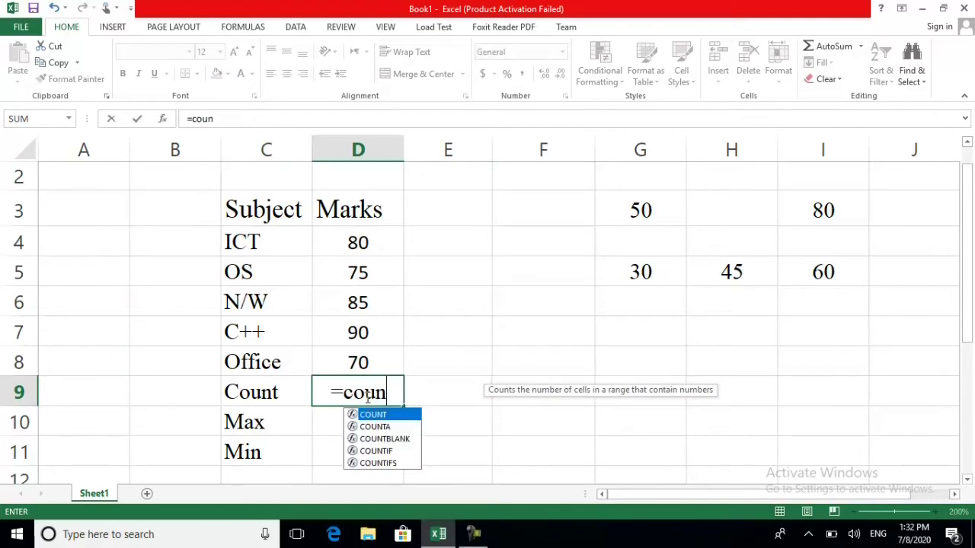
type("t(")
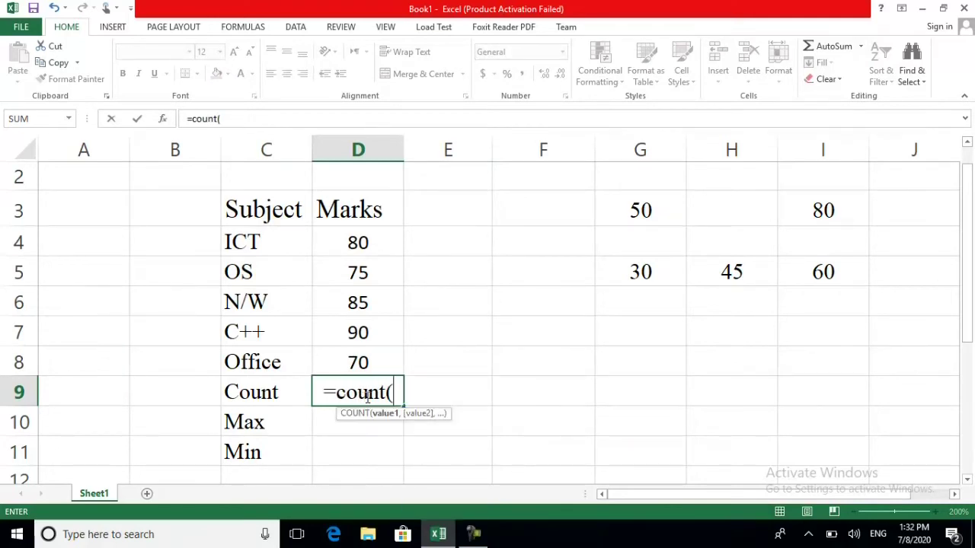
left_click(346, 242)
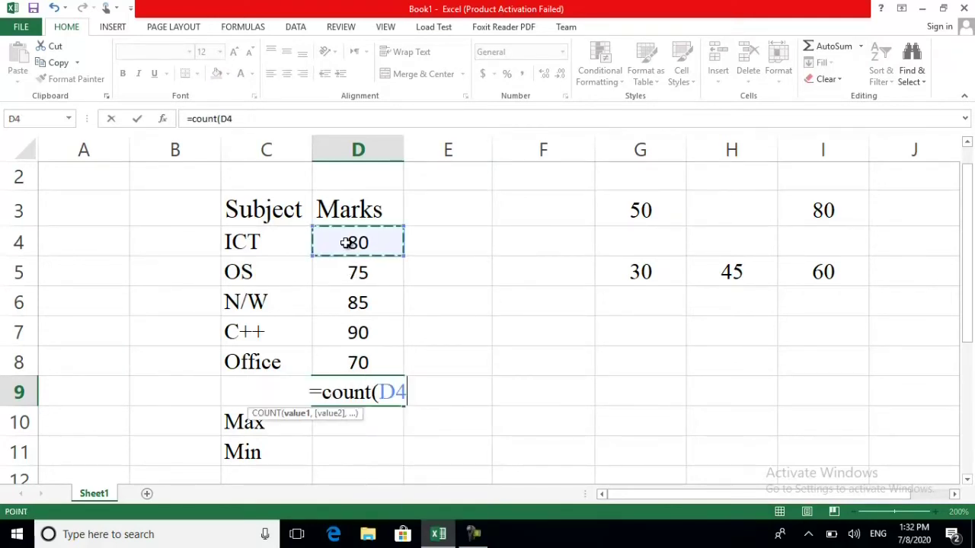
left_click_drag(400, 256, 403, 372)
type(")")
key("Return")
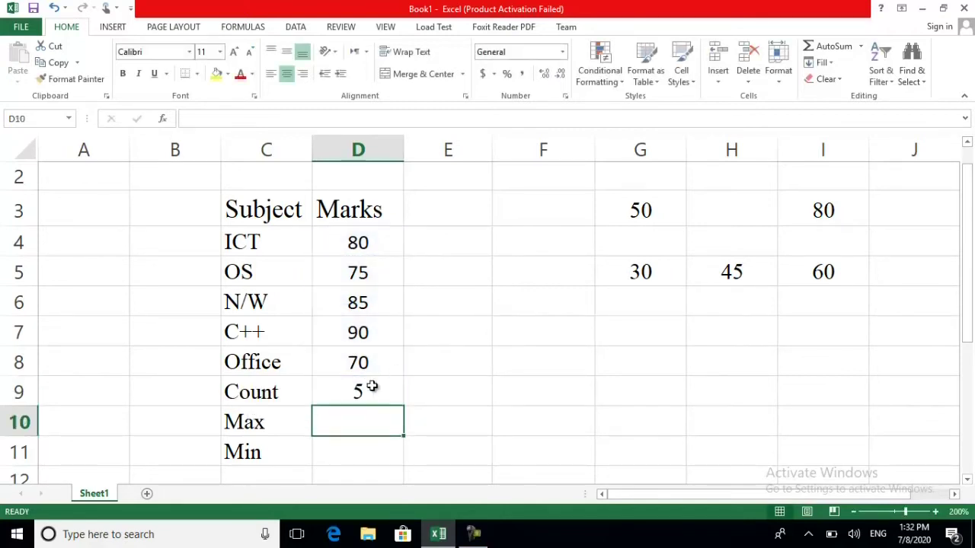
Step: Clear the count in D9 and enter =COUNT(C4:D8) so the range covers both subjects and marks
left_click(362, 391)
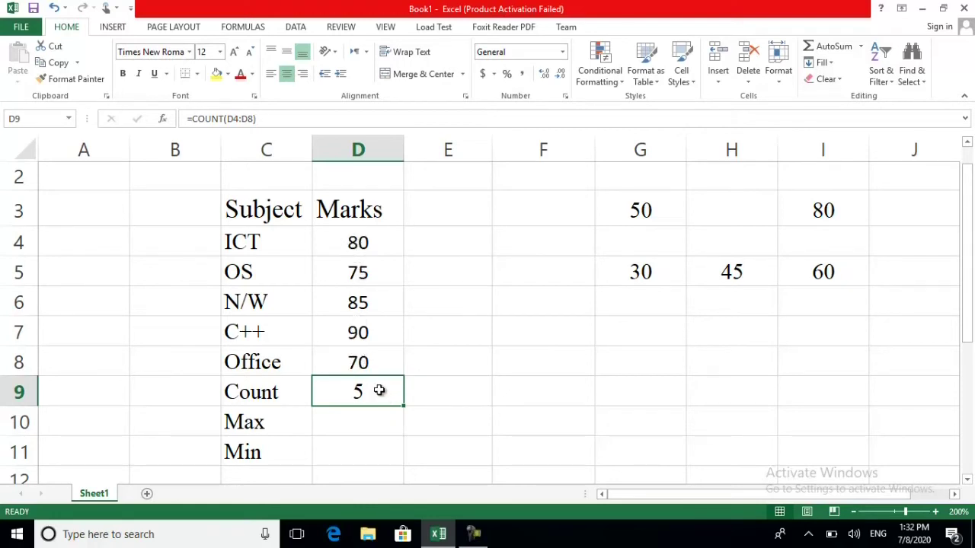
key("Delete")
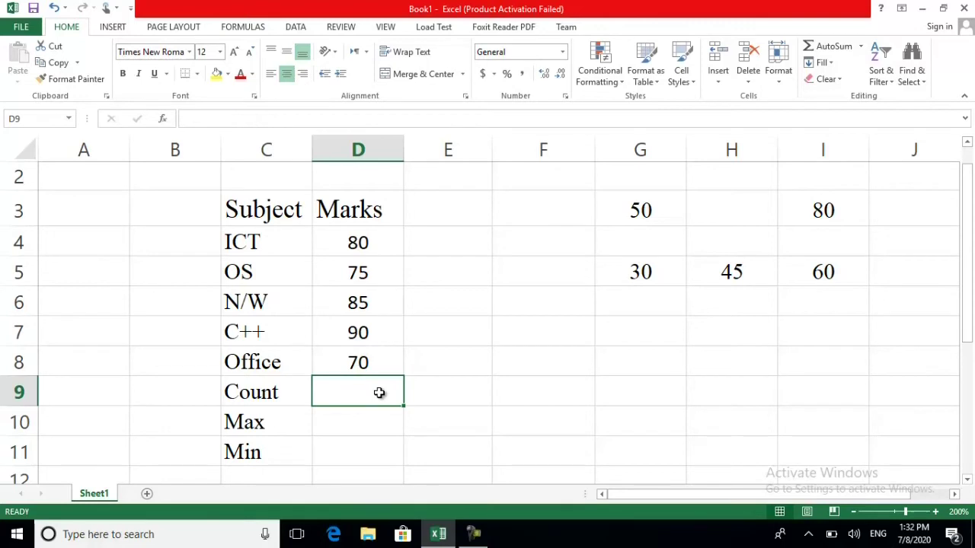
type("=")
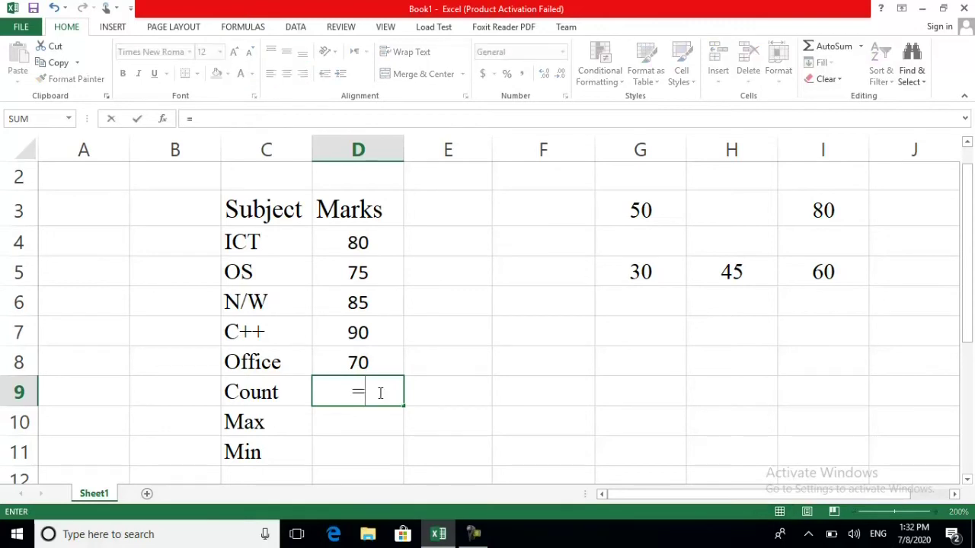
type("count(")
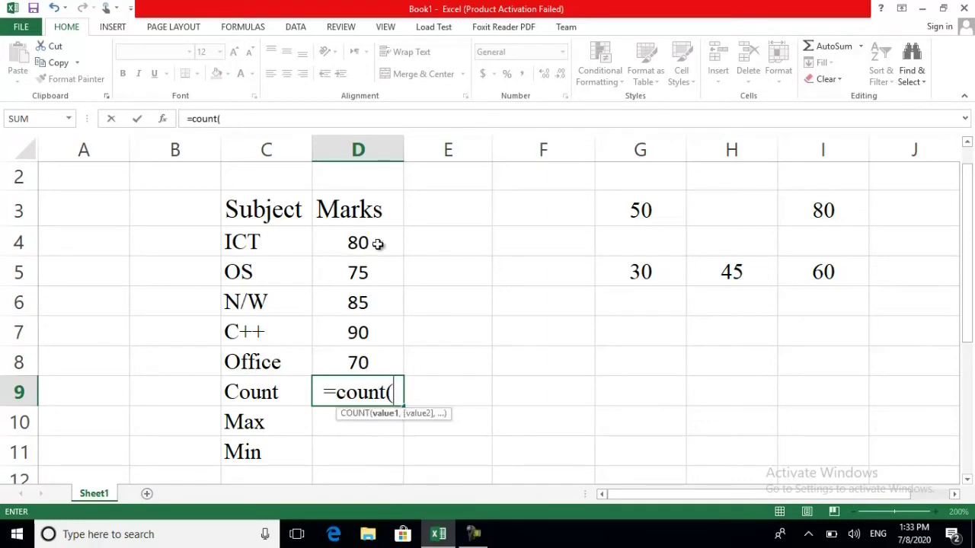
left_click(255, 240)
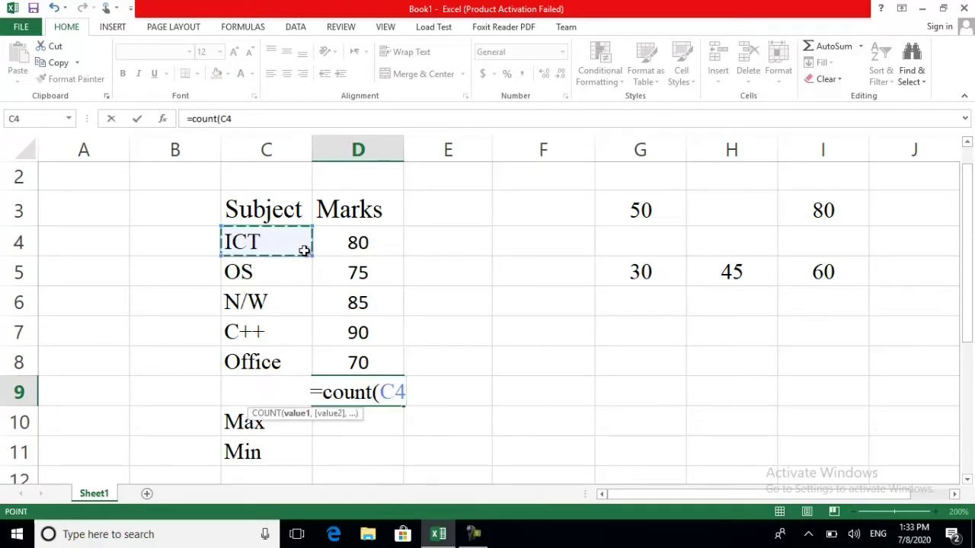
left_click_drag(311, 255, 379, 369)
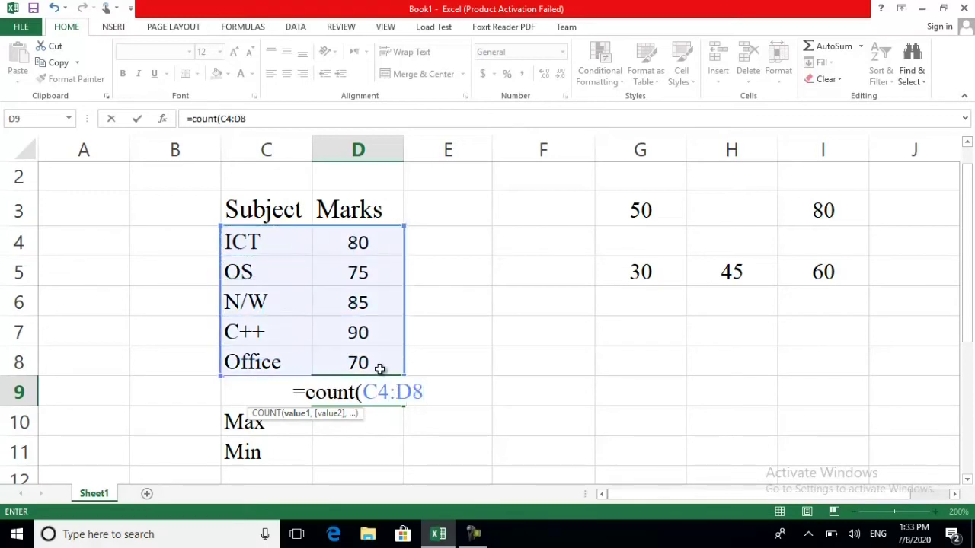
type(")")
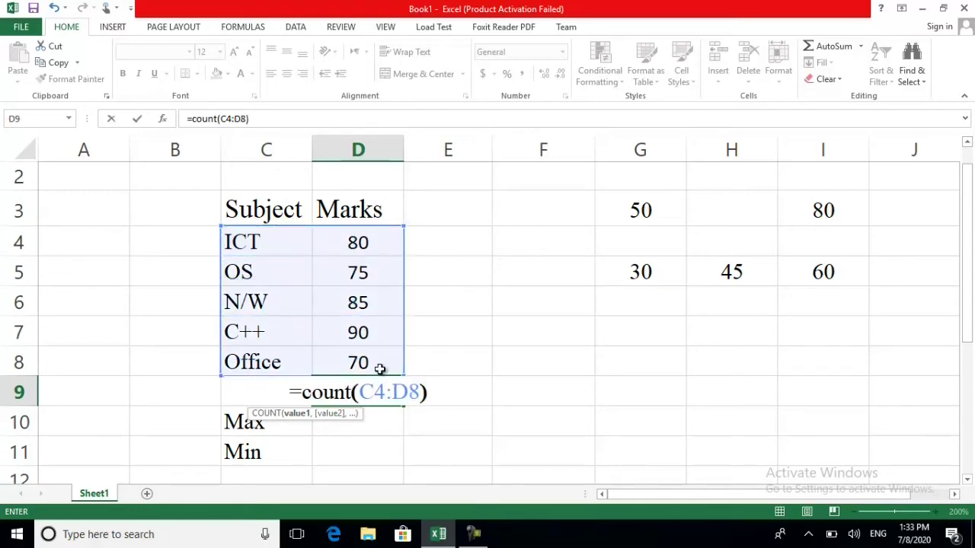
key("Return")
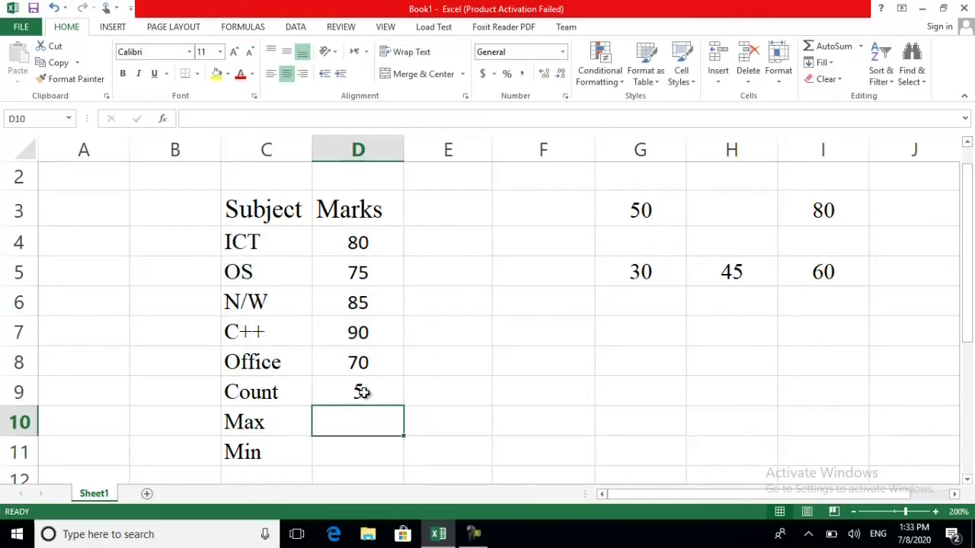
Step: Extend the range of the COUNT formula in D9 to C4:E8, including the empty column beside the marks
left_click(359, 388)
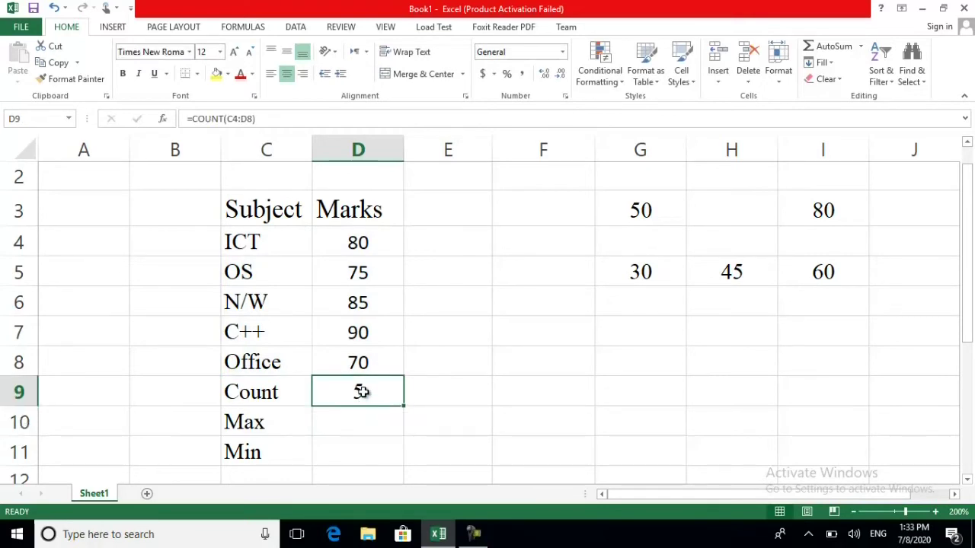
double_click(363, 398)
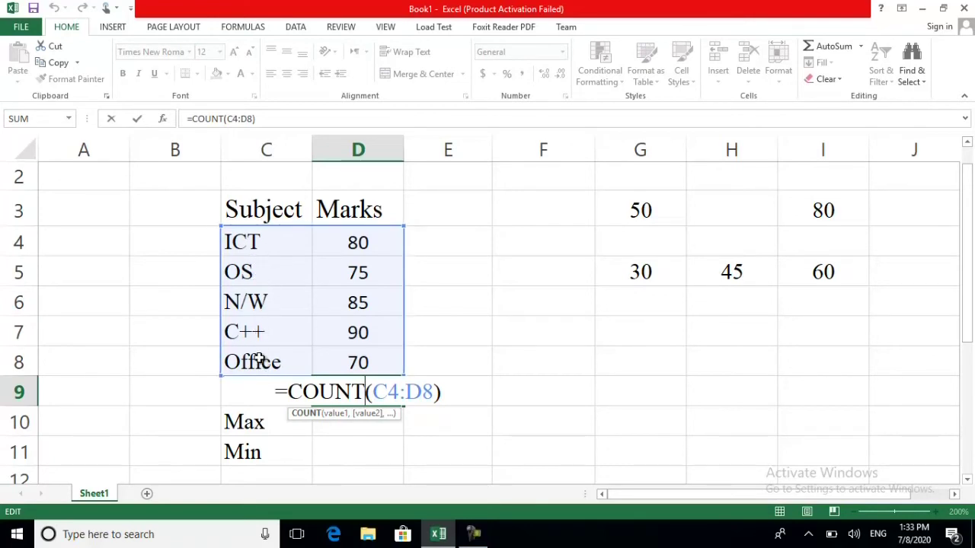
left_click(445, 392)
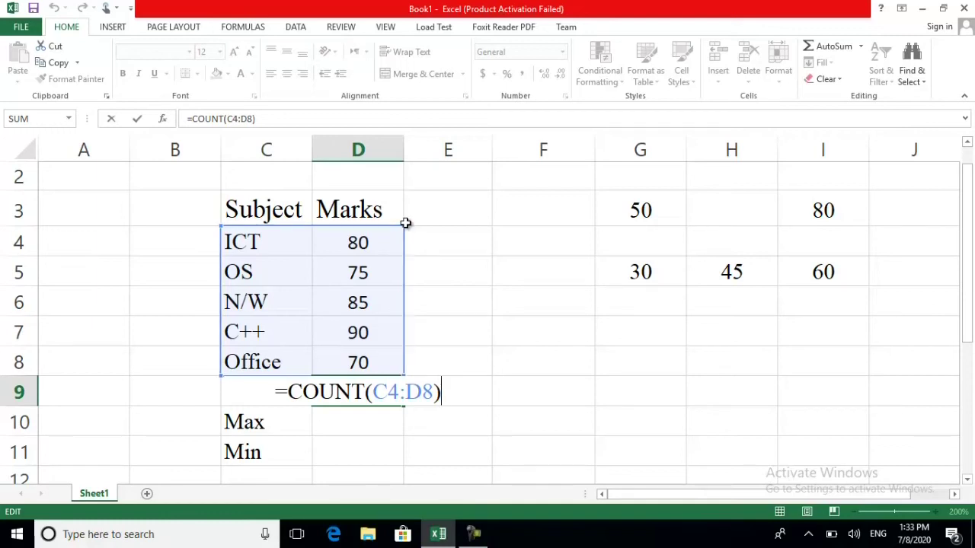
left_click_drag(405, 224, 483, 239)
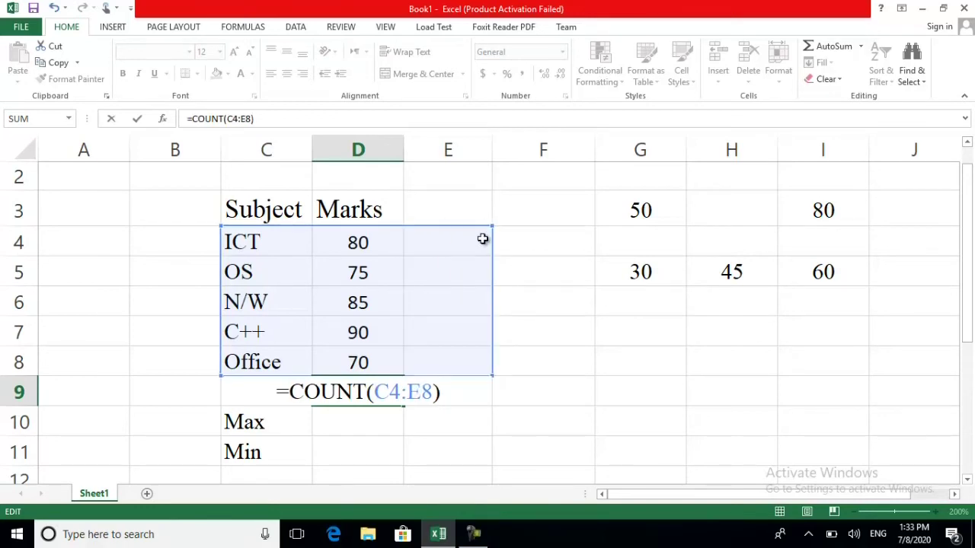
key("Return")
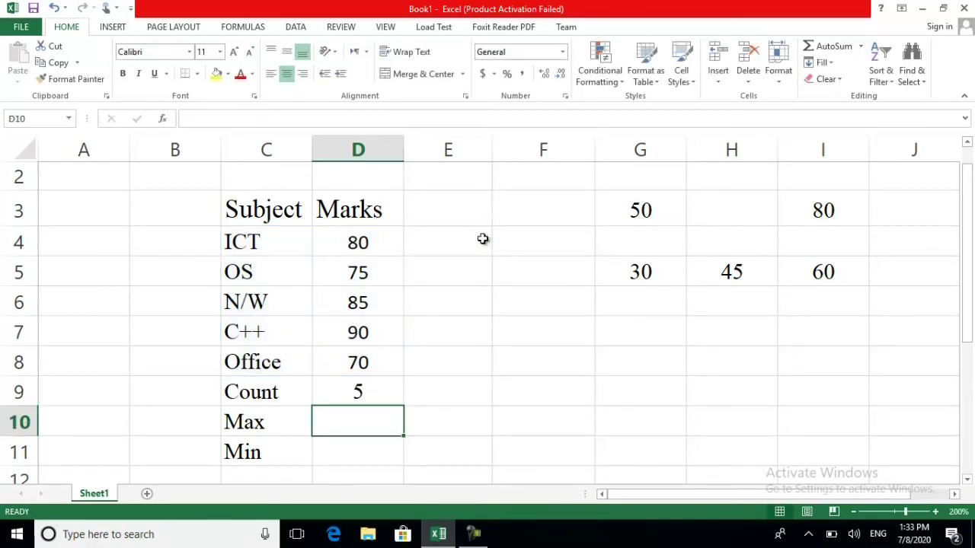
Step: Inspect the cell range referenced by the COUNT formula in D9
double_click(359, 391)
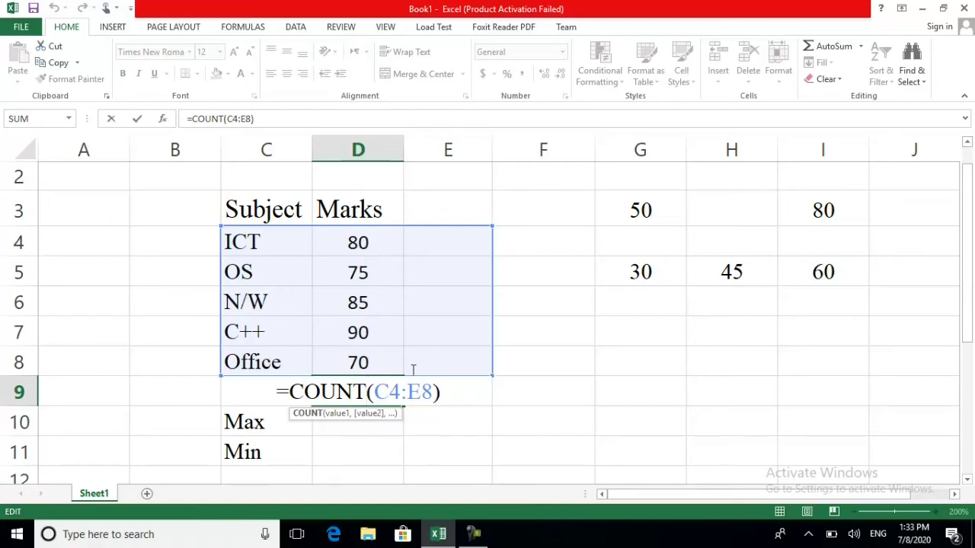
left_click(443, 395)
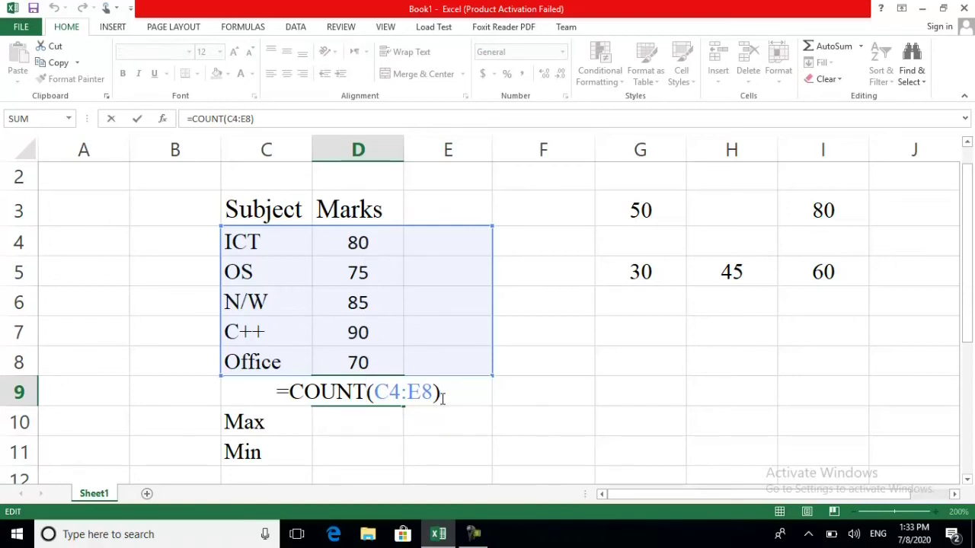
key("Return")
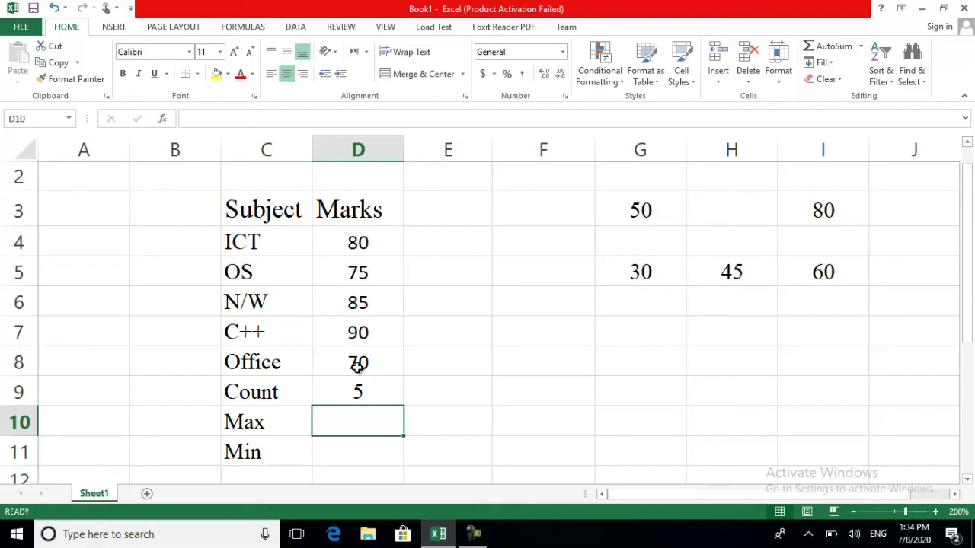
left_click(337, 236)
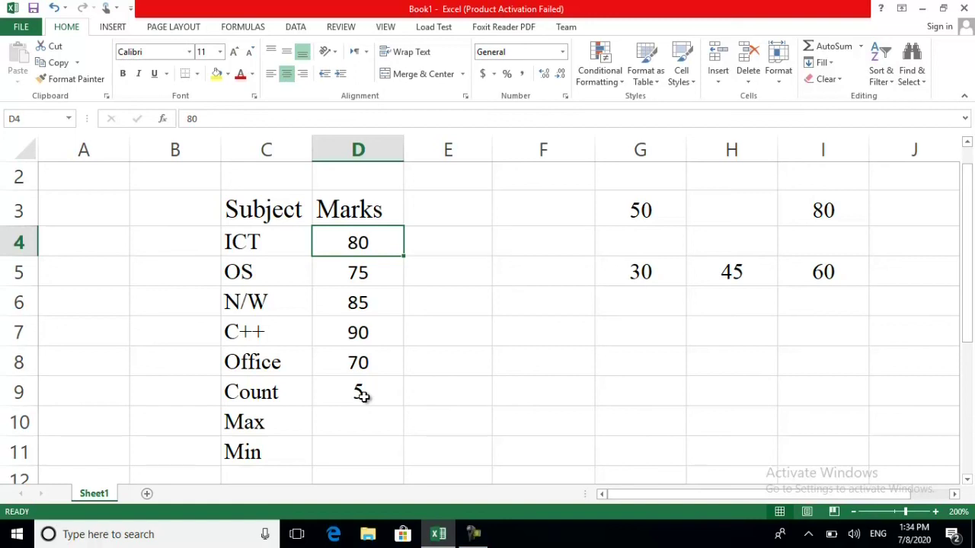
left_click(273, 425)
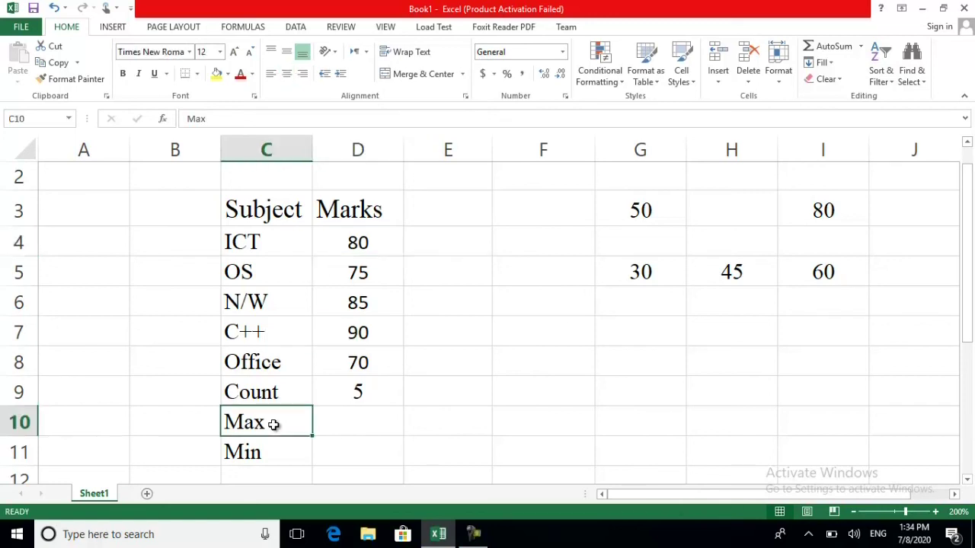
left_click(271, 454)
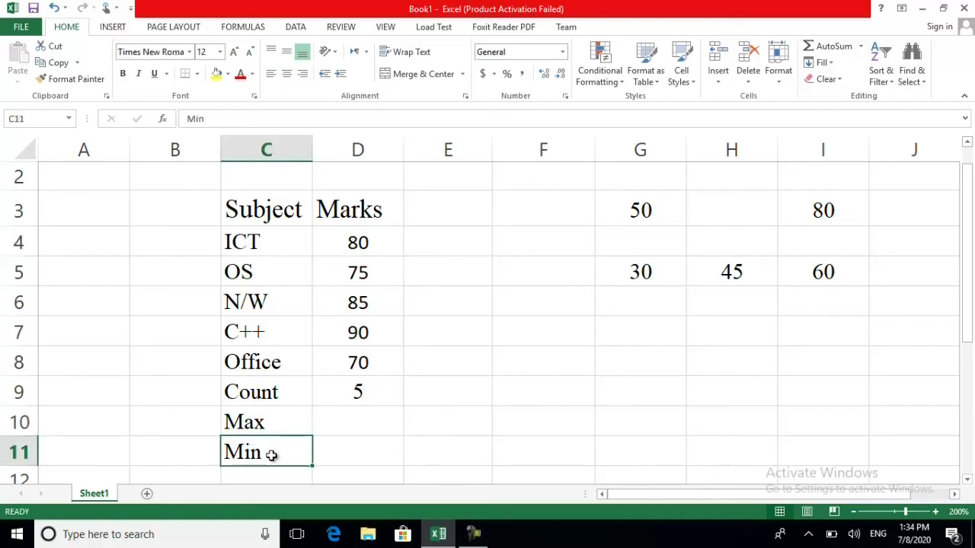